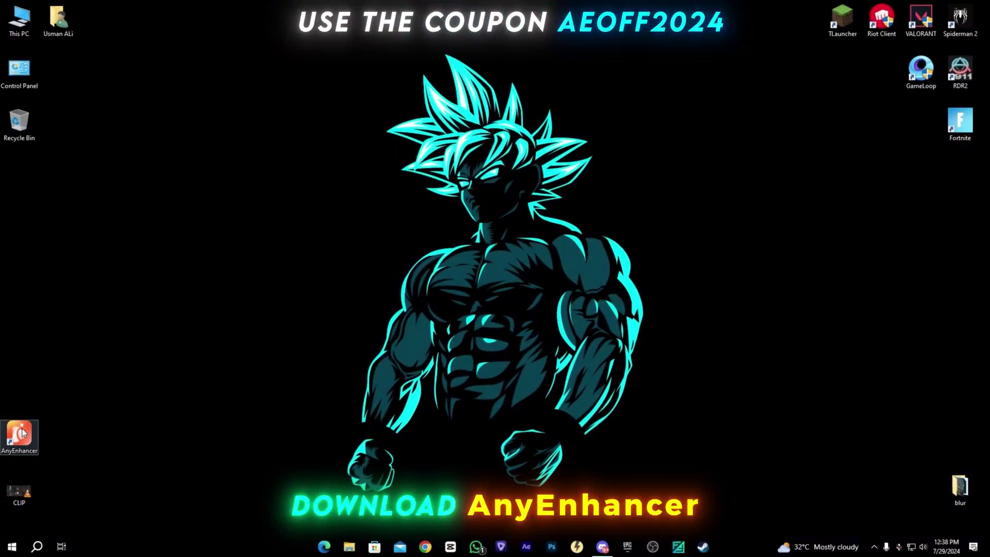
# Launch AnyEnhancer from its desktop shortcut.
pyautogui.doubleClick(22, 432)
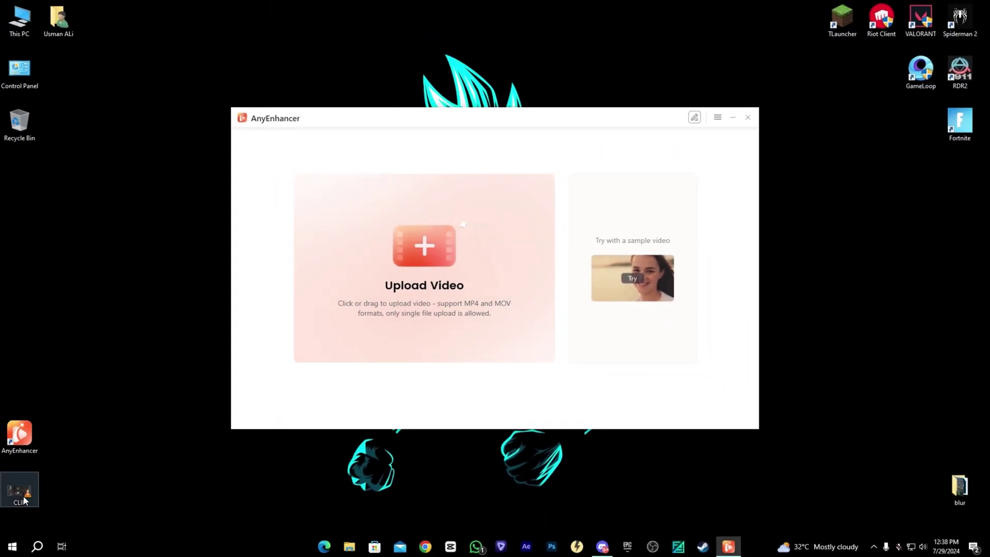
# Load the CLIP video, maximize the window and set Resolution Enhancement output to 4K.
pyautogui.moveTo(406, 267); pyautogui.dragTo(404, 262)
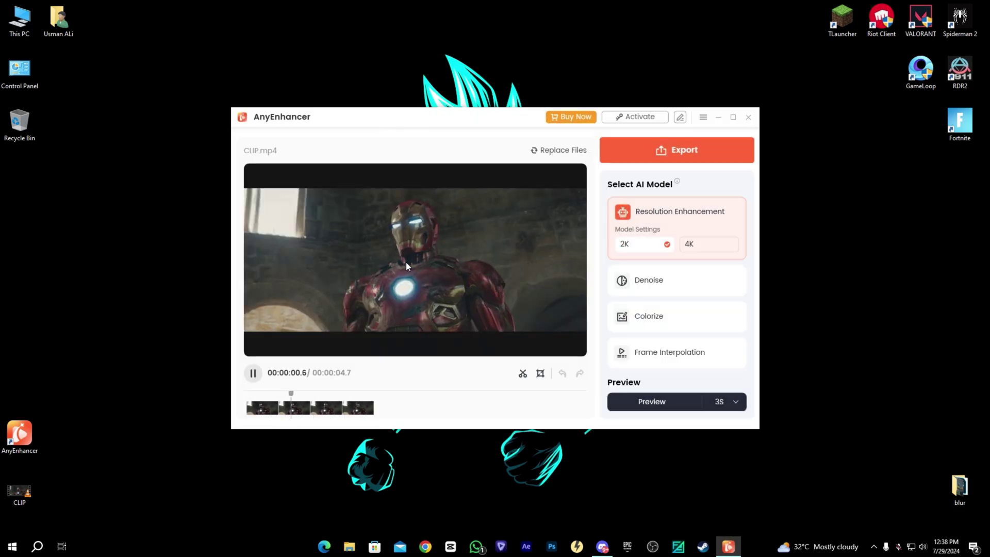
pyautogui.click(732, 117)
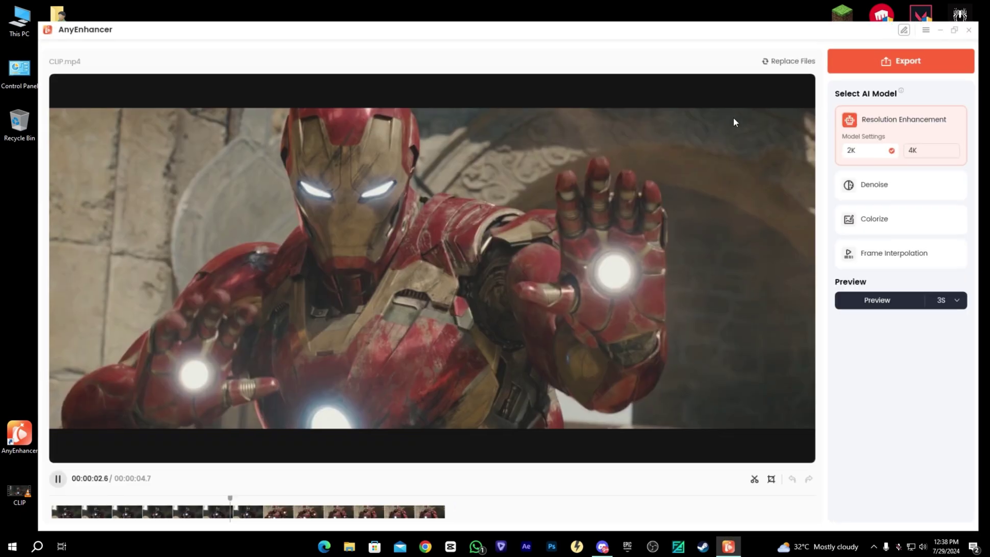
pyautogui.moveTo(939, 111)
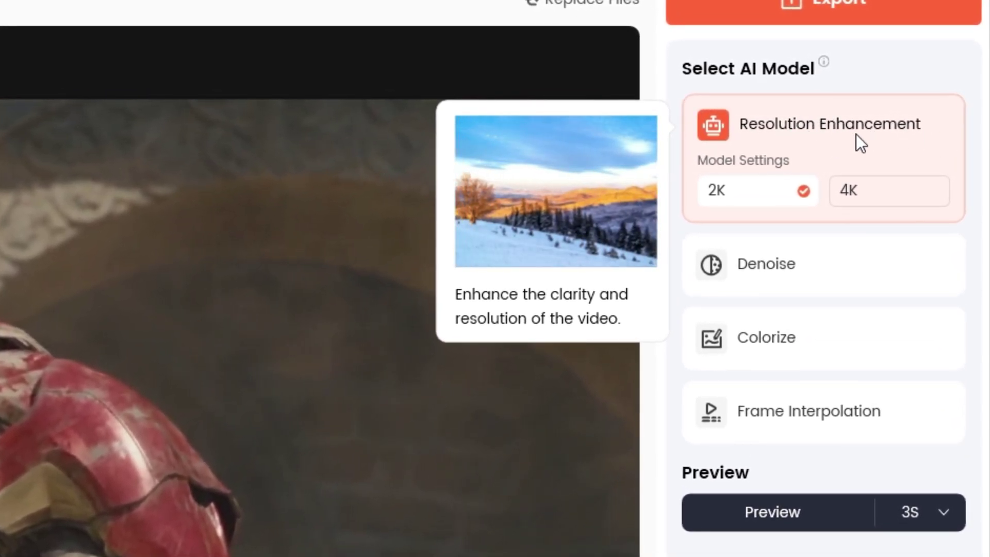
pyautogui.click(866, 192)
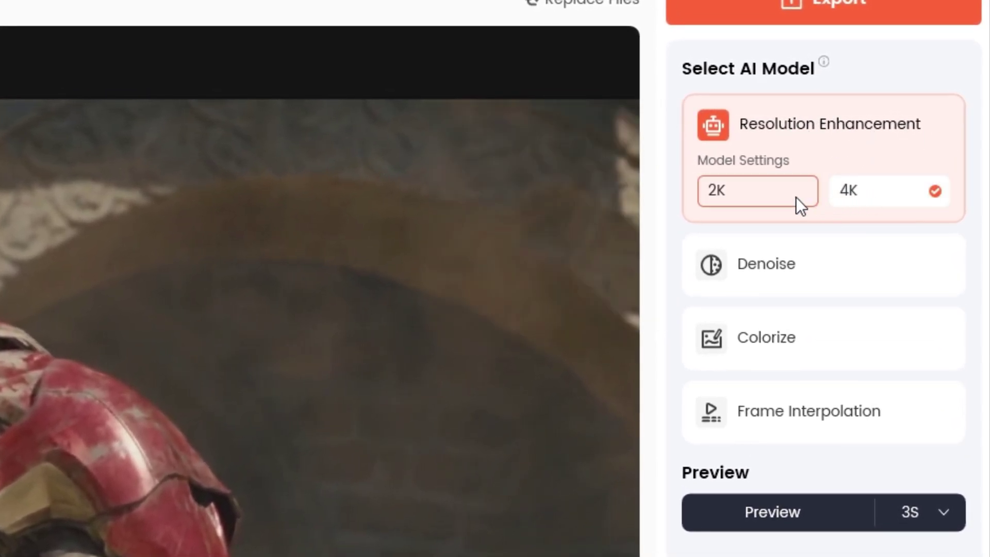
pyautogui.click(796, 197)
pyautogui.click(846, 192)
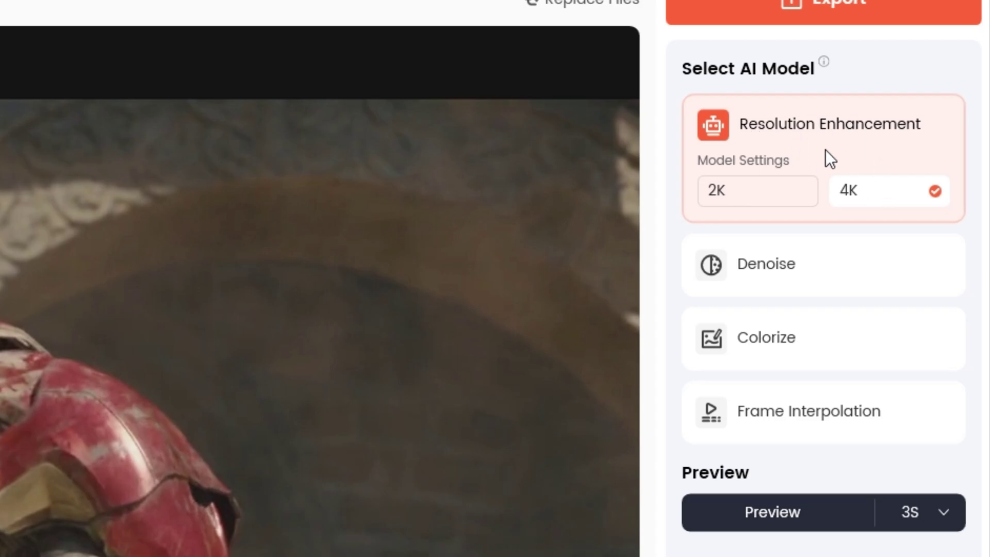
# Try the Denoise and 4x Frame Interpolation models, then return to Resolution Enhancement.
pyautogui.click(853, 288)
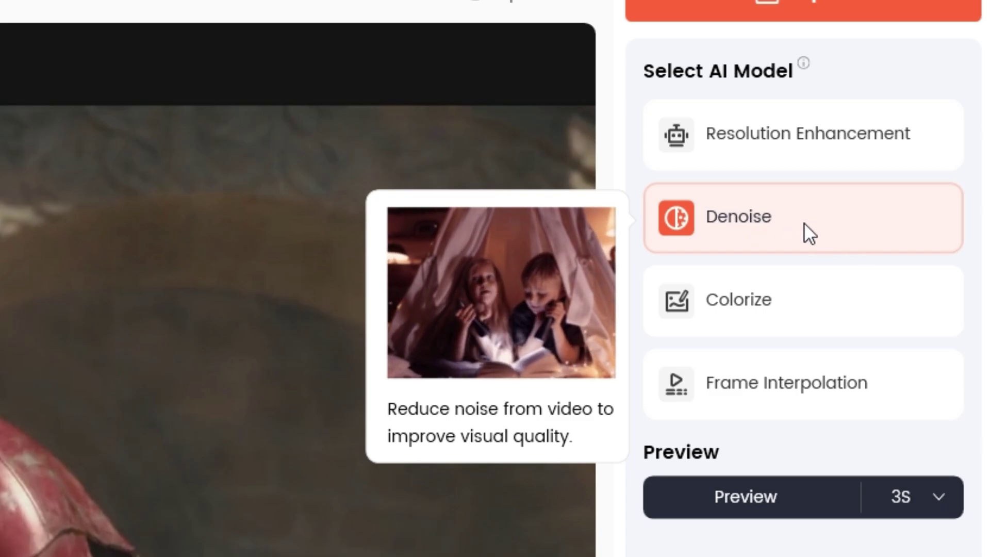
pyautogui.moveTo(822, 329)
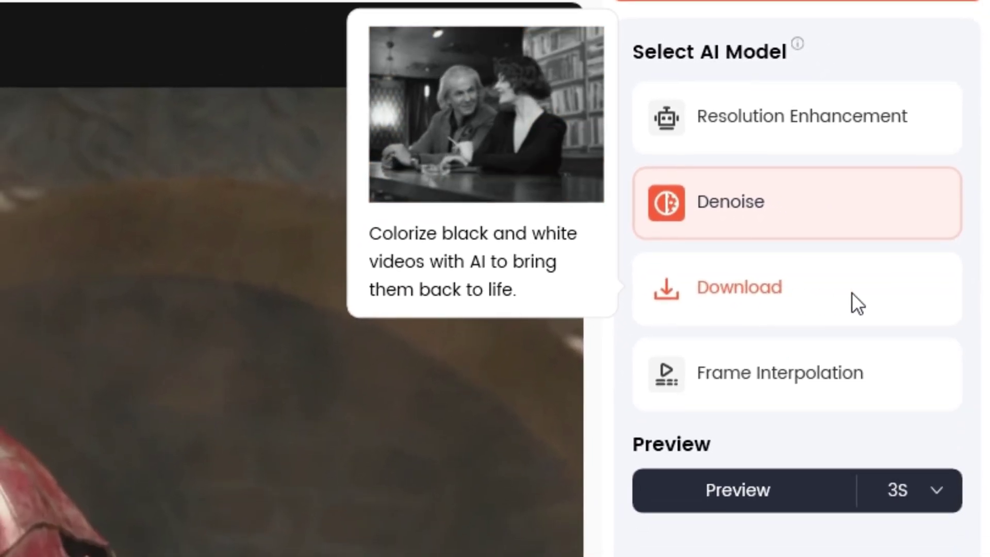
pyautogui.click(881, 386)
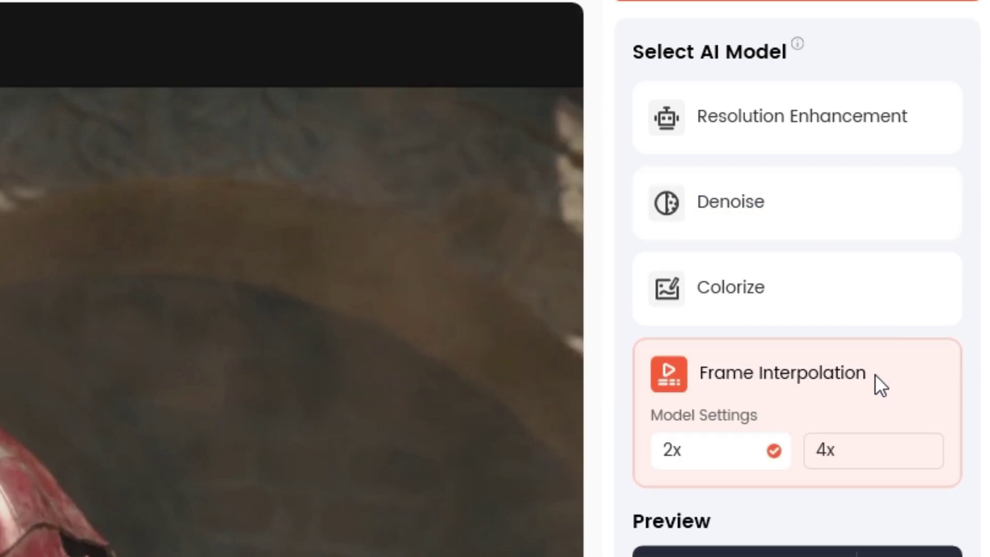
pyautogui.moveTo(777, 370)
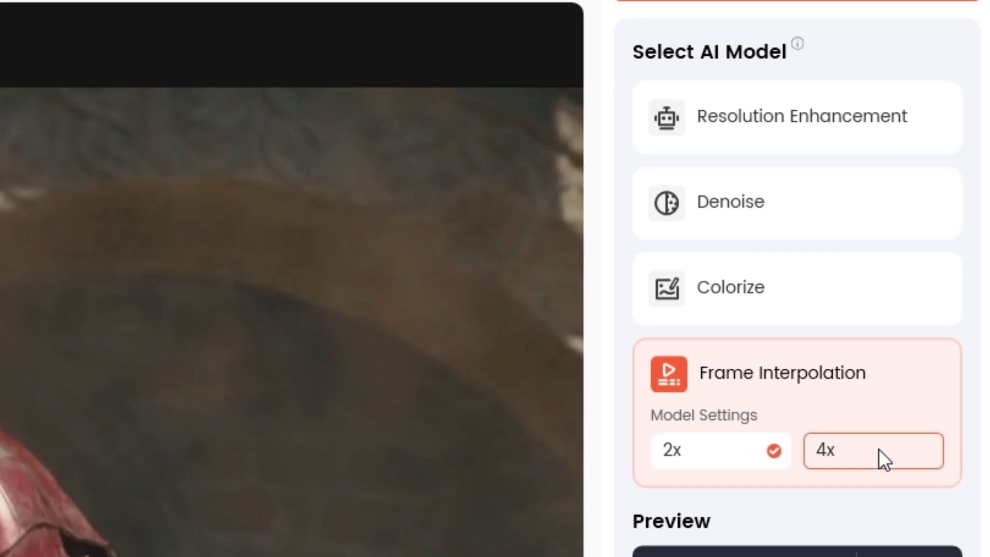
pyautogui.click(879, 449)
pyautogui.click(844, 116)
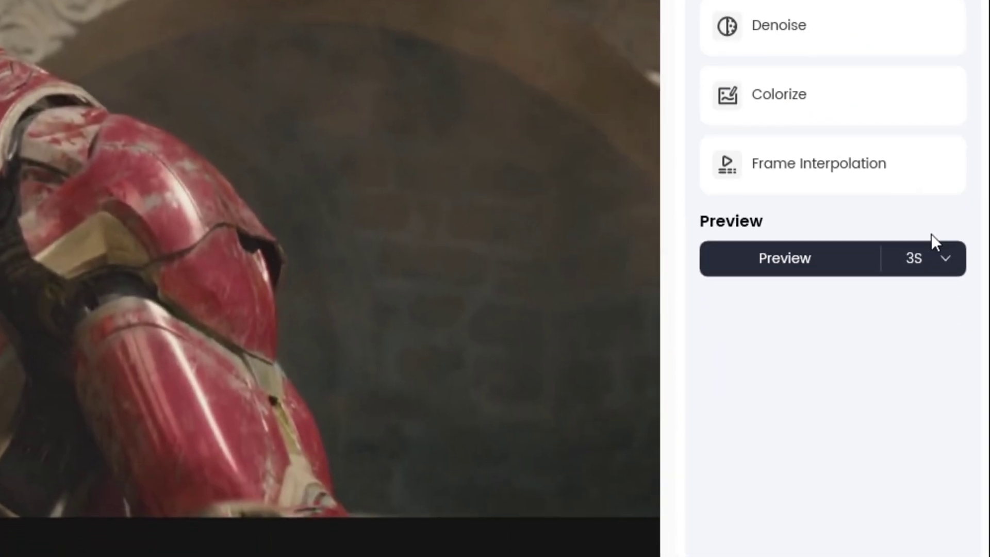
# Set the preview length to 5 seconds and generate the 4K side-by-side preview.
pyautogui.click(928, 258)
pyautogui.click(924, 224)
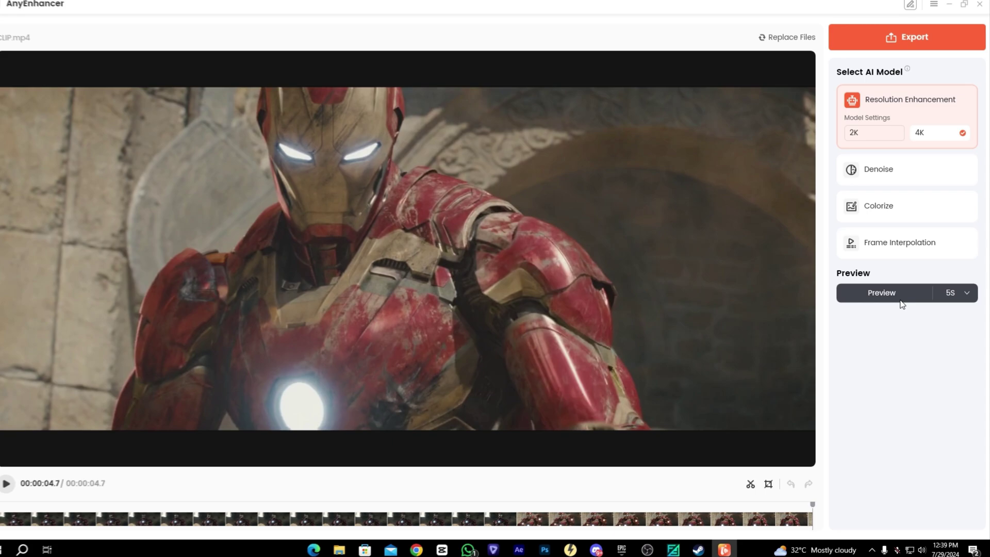
pyautogui.click(862, 287)
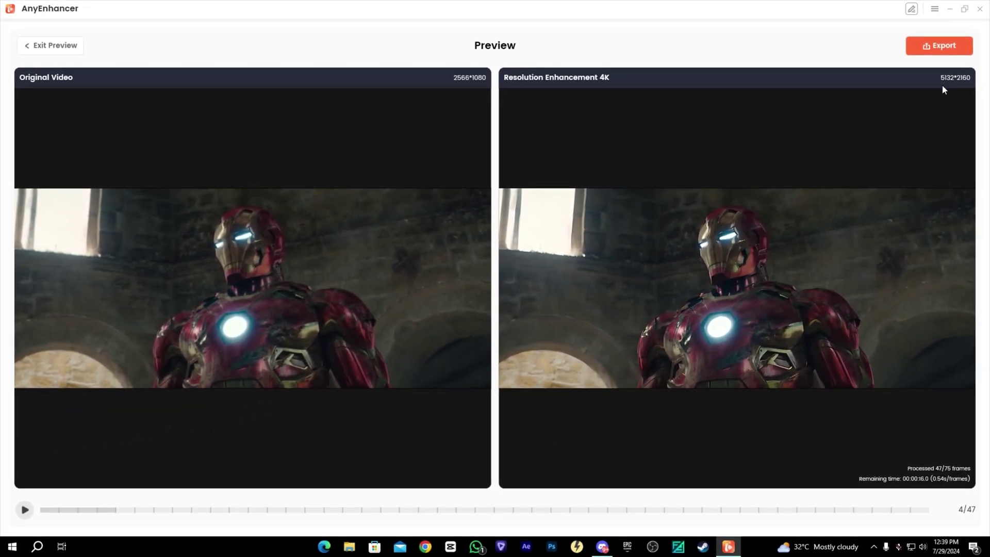
# Export the 4K-enhanced clip as CLIP in mp4 to the Desktop folder.
pyautogui.click(939, 45)
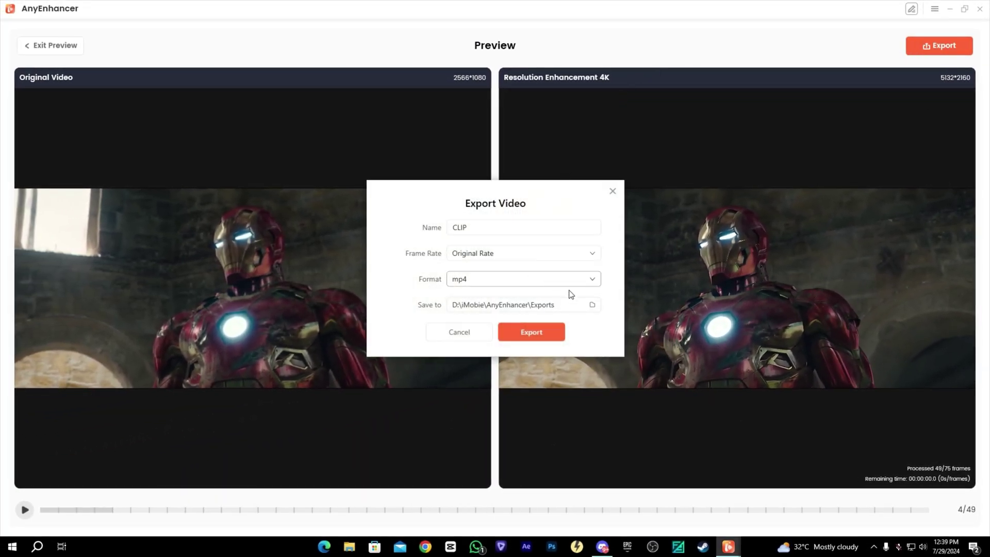
pyautogui.click(591, 305)
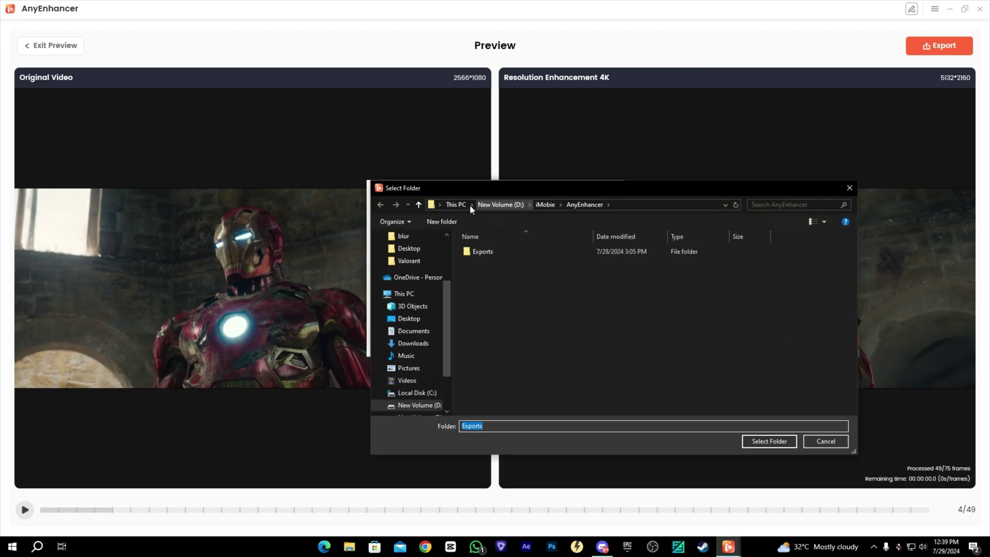
pyautogui.click(463, 206)
pyautogui.doubleClick(665, 257)
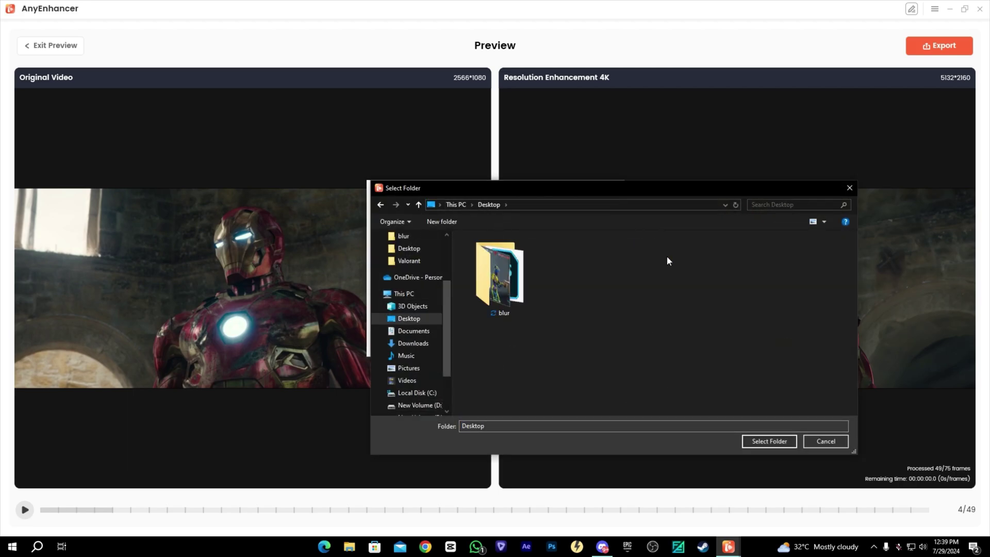
pyautogui.click(783, 442)
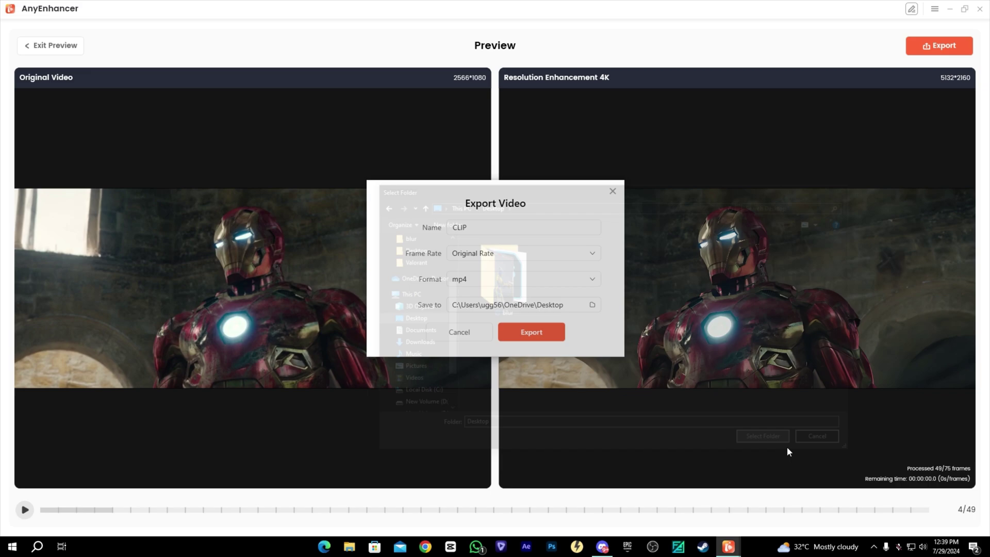
pyautogui.click(547, 342)
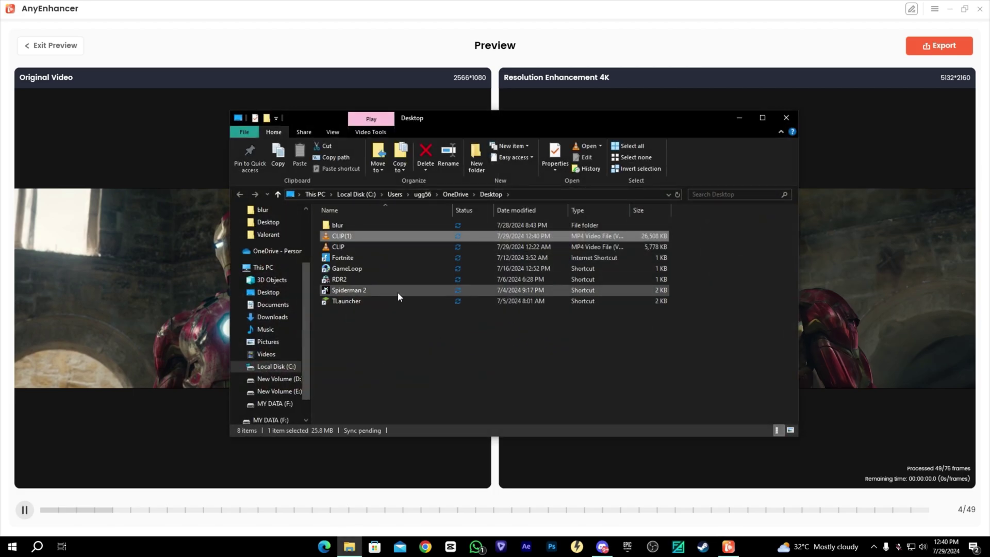
# Play the exported CLIP(1).mp4 in VLC to check the upscaled result.
pyautogui.doubleClick(352, 238)
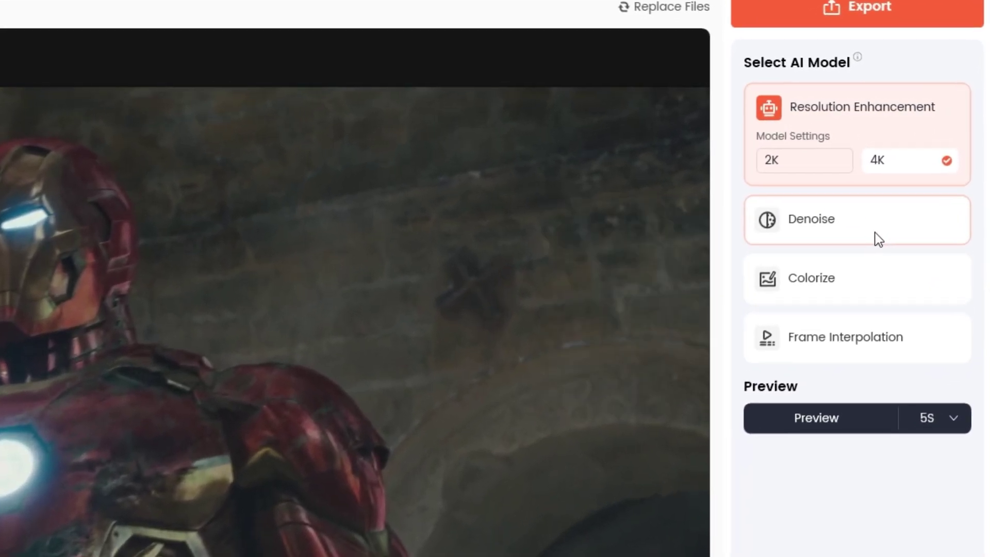
# Pick the Denoise model and generate a Denoise preview of the clip.
pyautogui.click(875, 233)
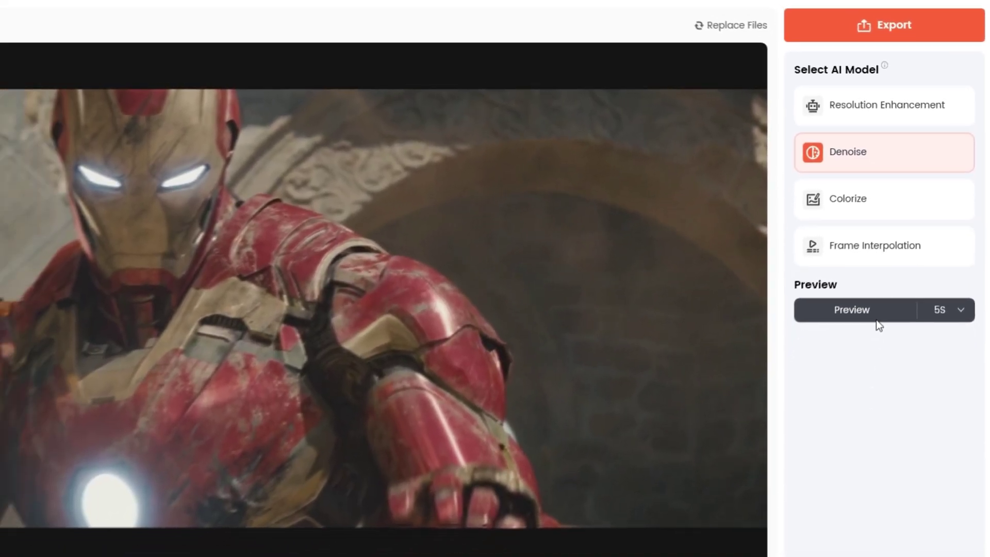
pyautogui.click(825, 418)
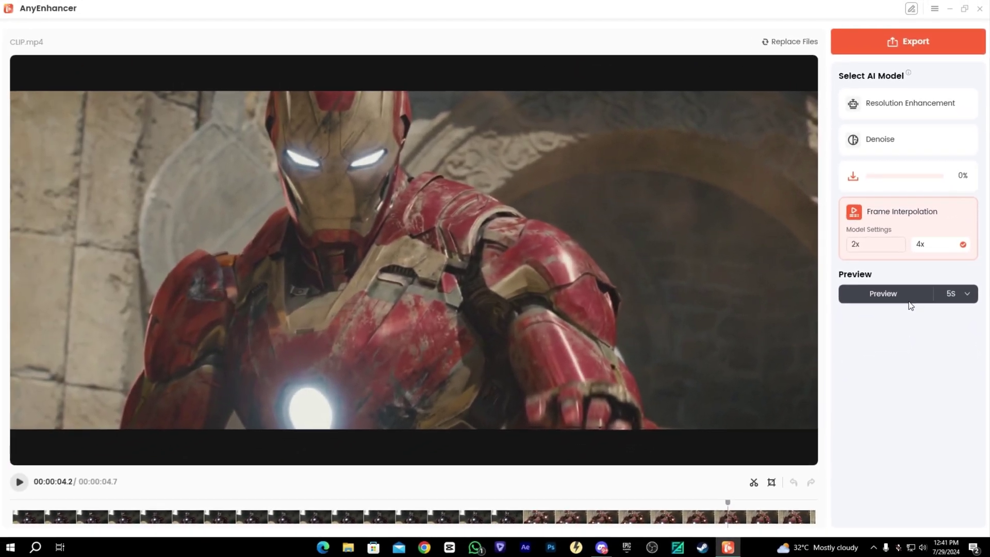
# Preview the 4x frame-interpolated clip, then export it as CLIP in mp4.
pyautogui.click(909, 301)
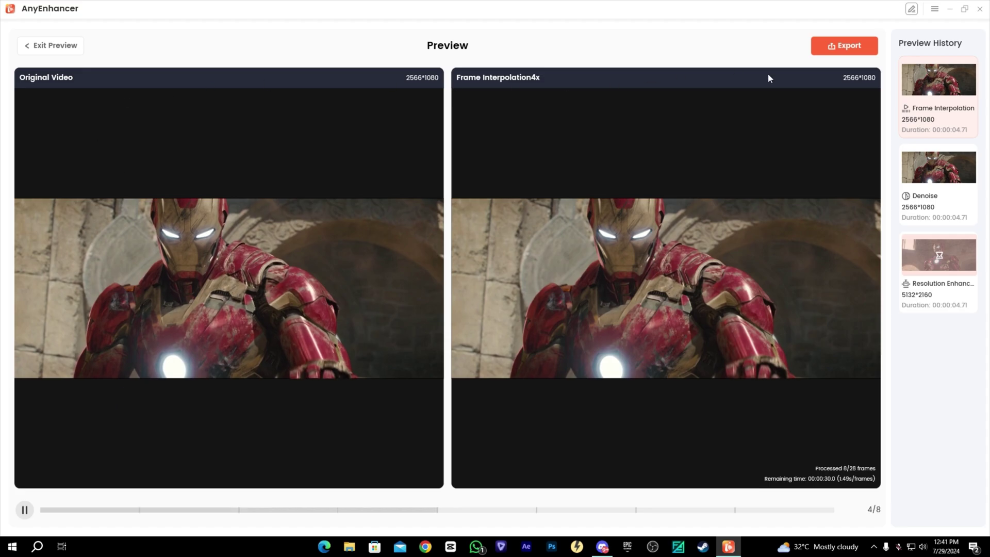
pyautogui.click(25, 516)
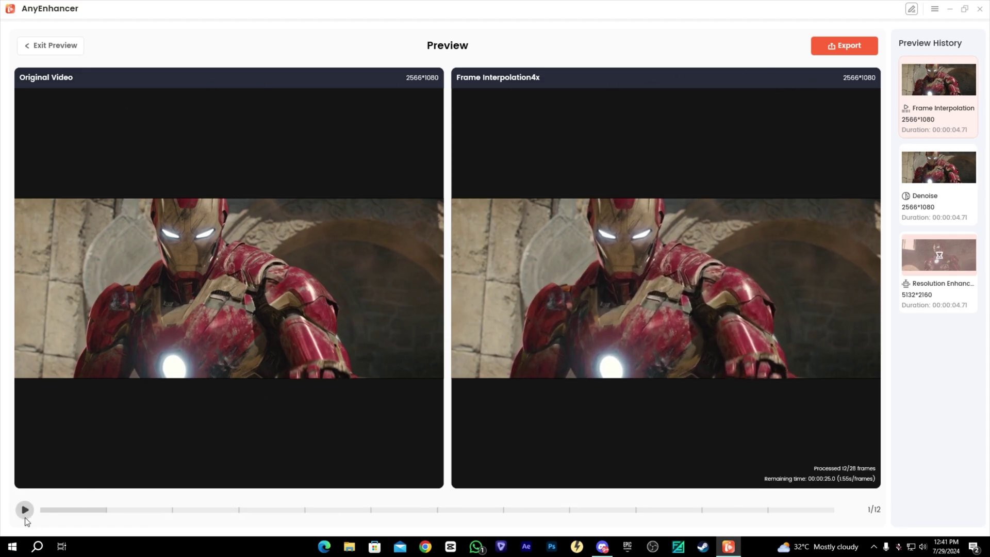
pyautogui.click(25, 511)
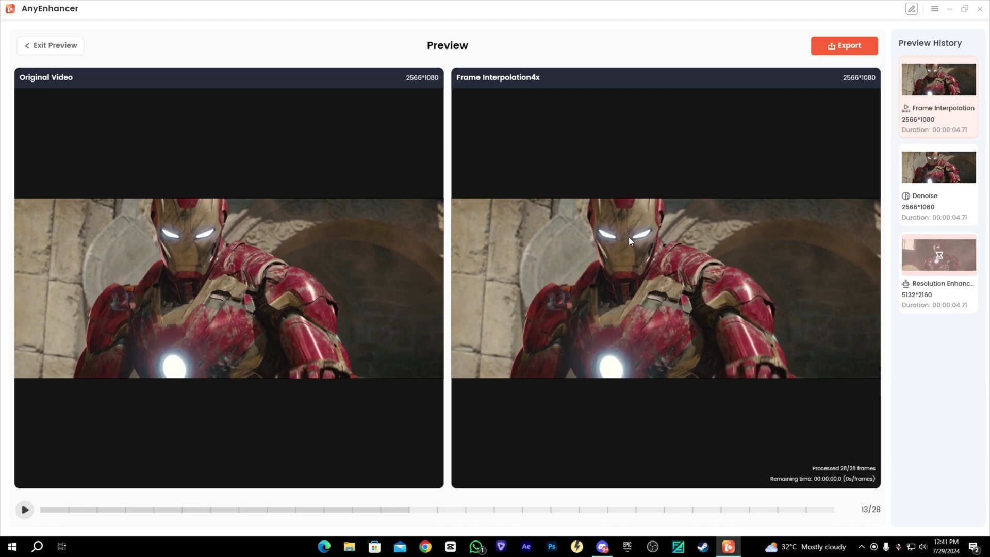
pyautogui.click(849, 51)
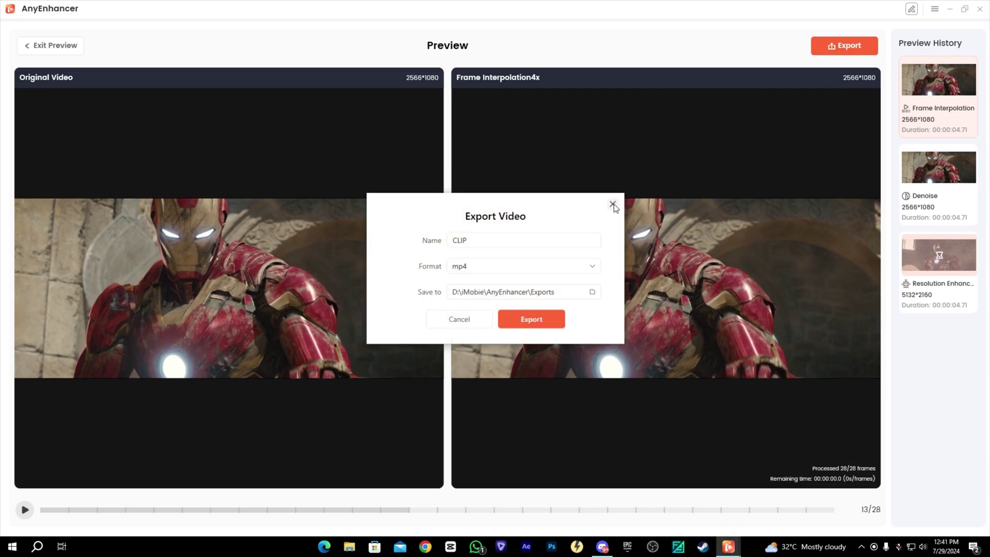
pyautogui.click(536, 319)
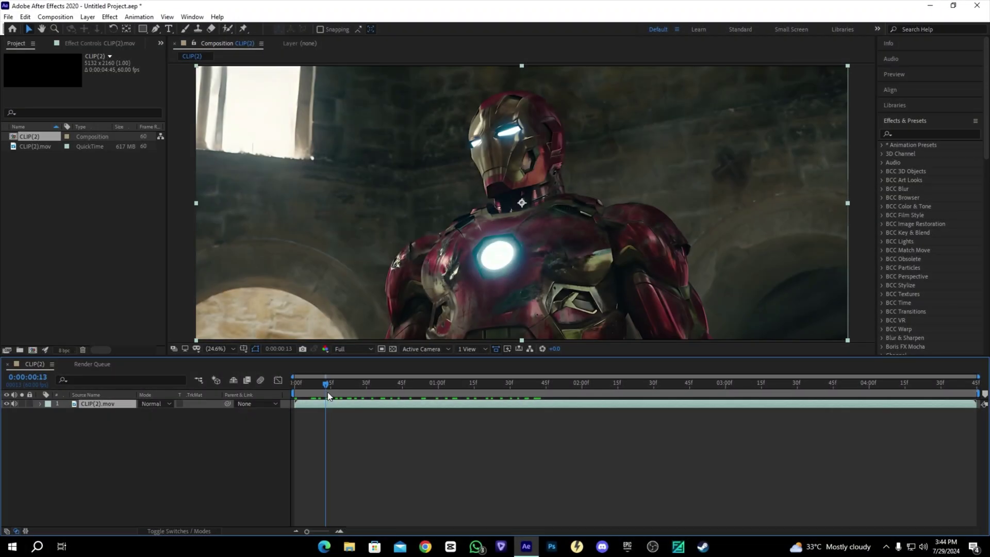
# Add an Adjustment Layer above CLIP(2).mov from the timeline's New menu.
pyautogui.rightClick(235, 430)
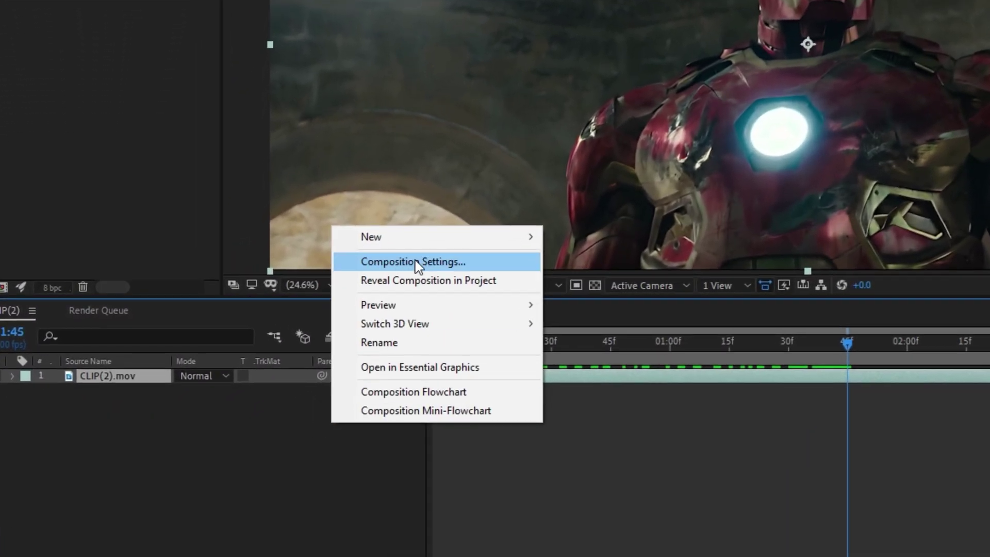
pyautogui.moveTo(307, 318)
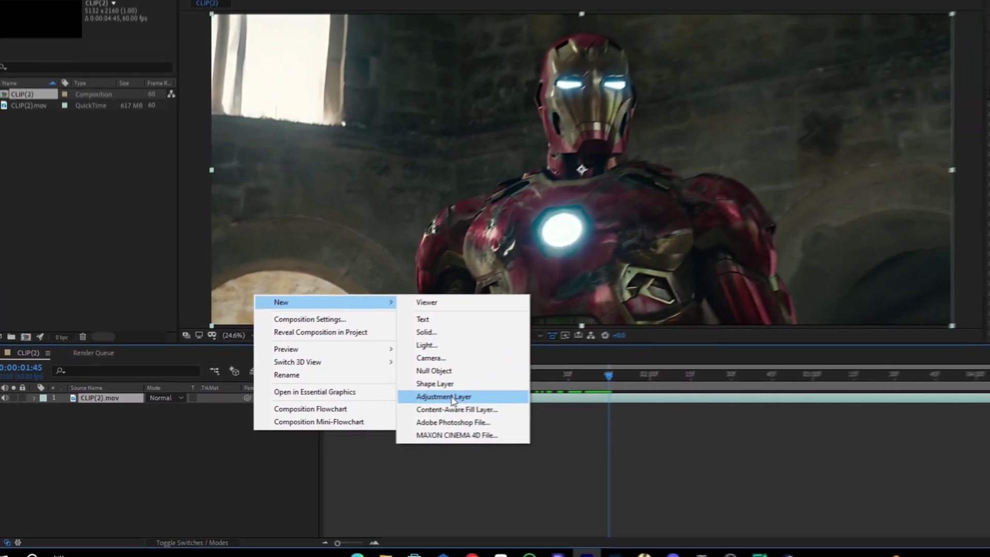
pyautogui.click(623, 377)
pyautogui.click(931, 5)
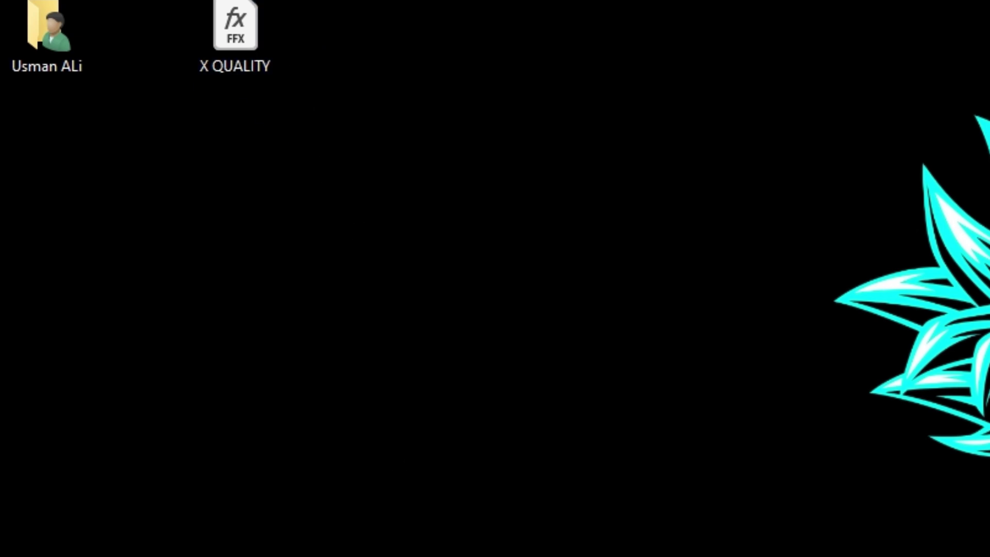
pyautogui.click(525, 546)
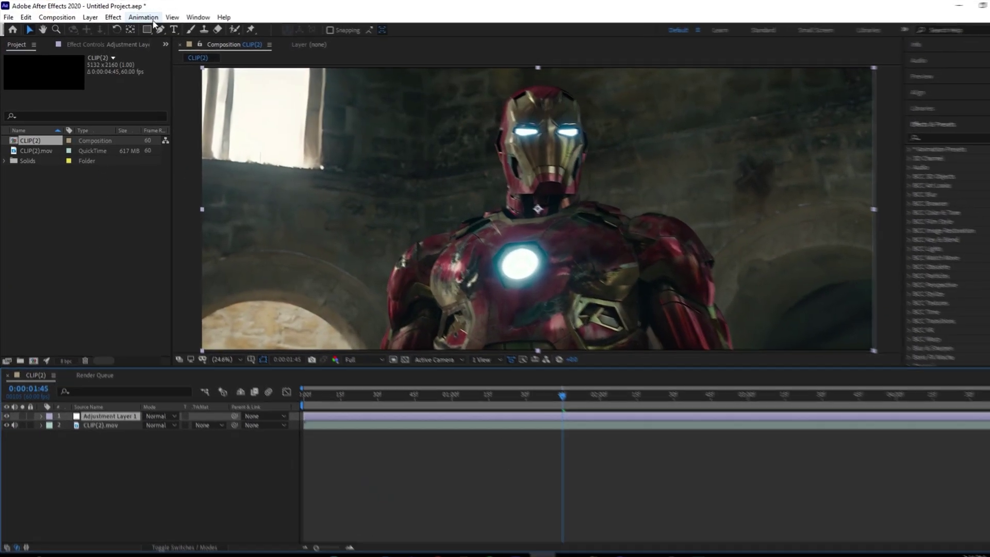
# Apply the X QUALITY .ffx animation preset from the Desktop to the adjustment layer.
pyautogui.click(139, 17)
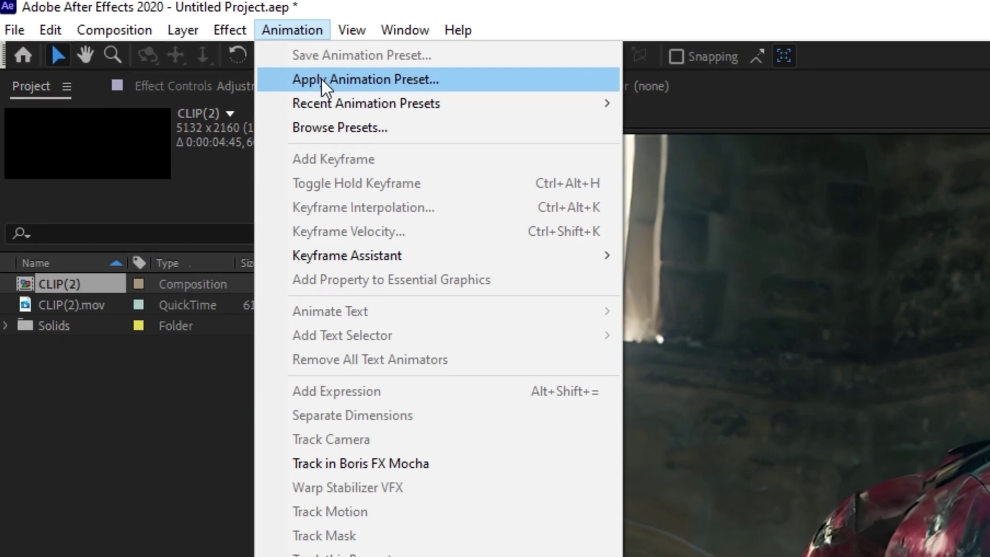
pyautogui.click(322, 80)
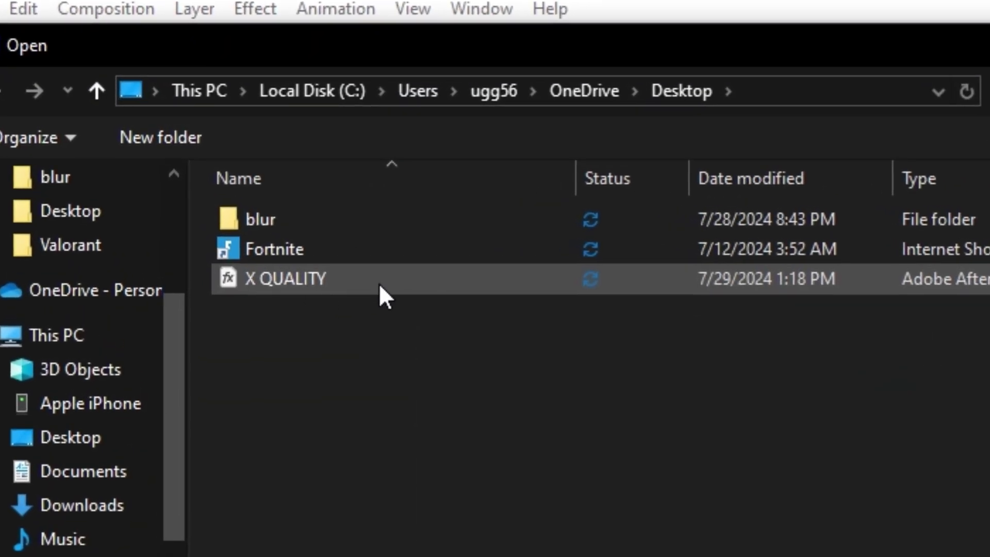
pyautogui.doubleClick(320, 280)
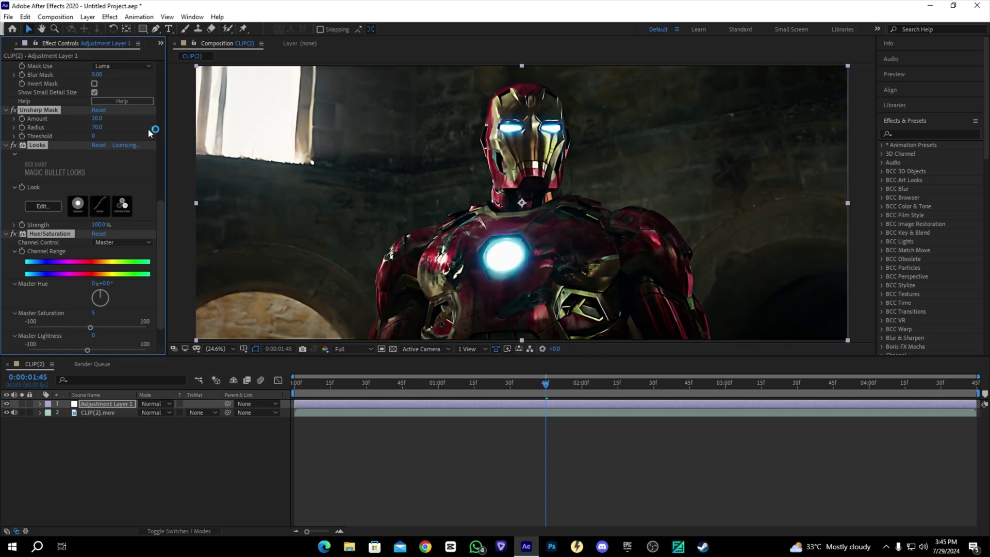
# Move to 0:00:02:20 and set Unsharp Mask Radius to 50 and Amount to 30.
pyautogui.moveTo(553, 386); pyautogui.dragTo(630, 383)
pyautogui.scroll(6, 144, 209)
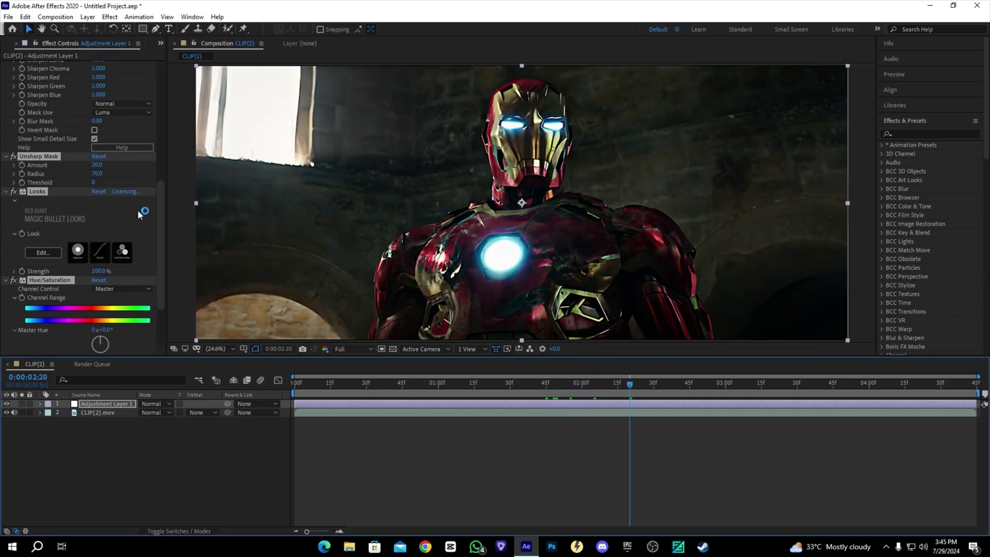
pyautogui.scroll(-1, 138, 211)
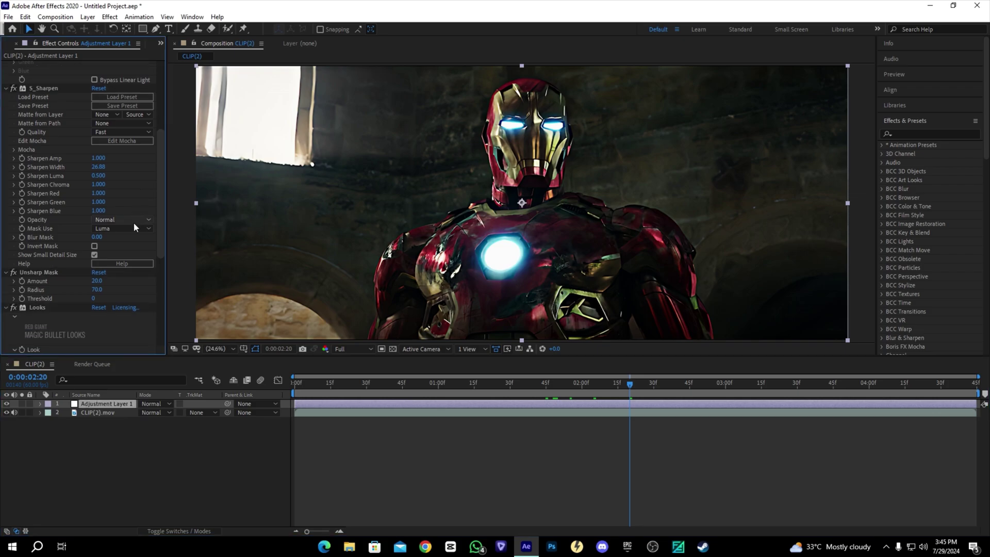
pyautogui.click(98, 290)
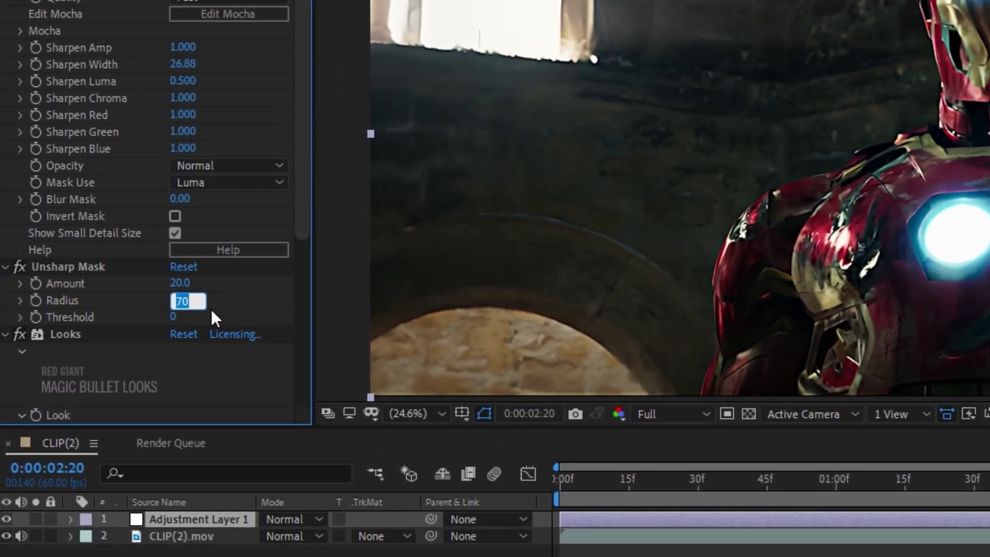
pyautogui.write('50')
pyautogui.click(181, 284)
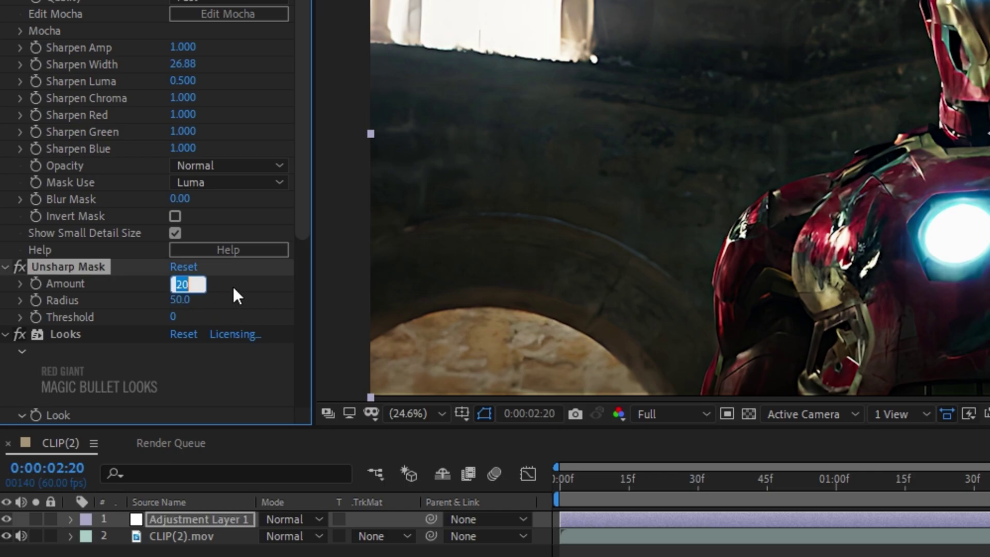
pyautogui.write('30')
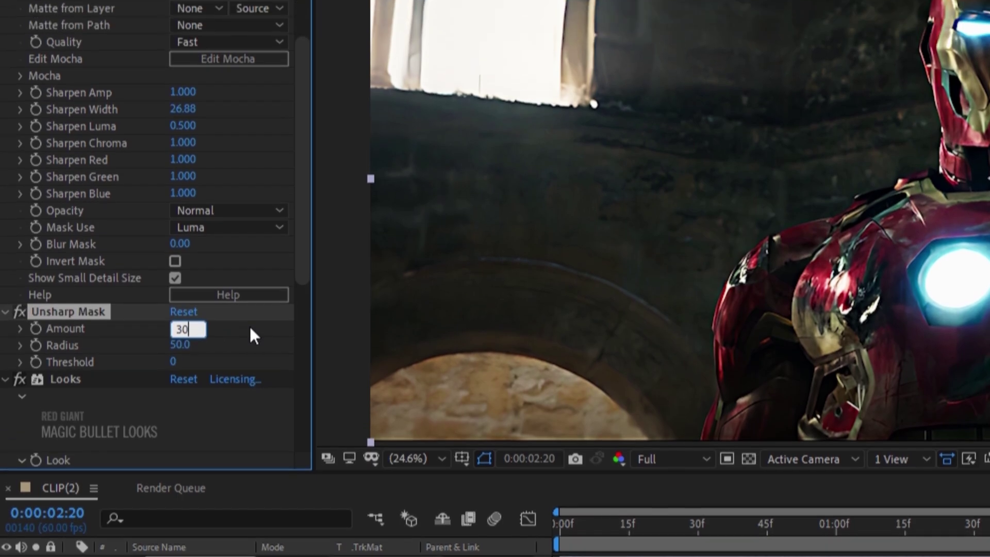
pyautogui.press('Return')
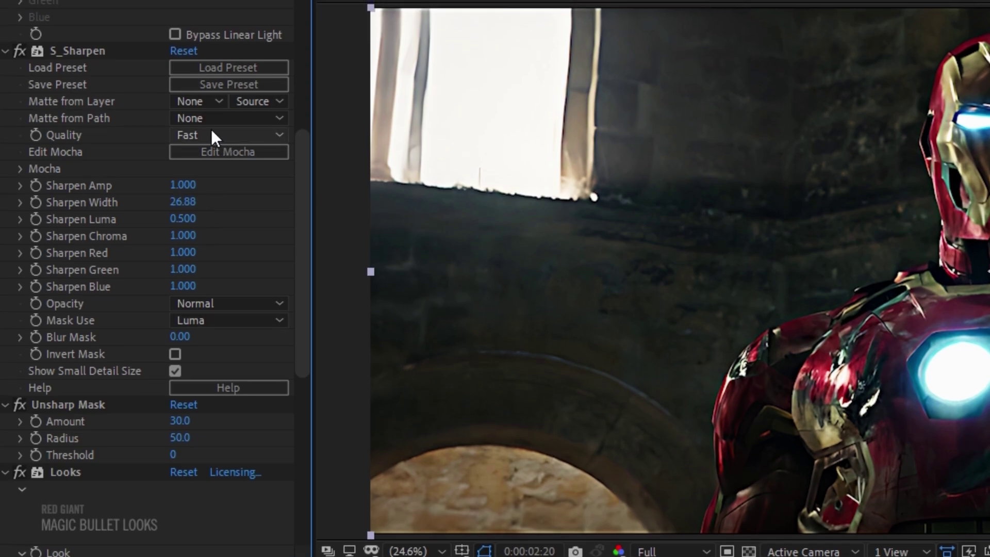
# Set the S_Sharpen quality to Best.
pyautogui.scroll(2, 210, 130)
pyautogui.click(218, 179)
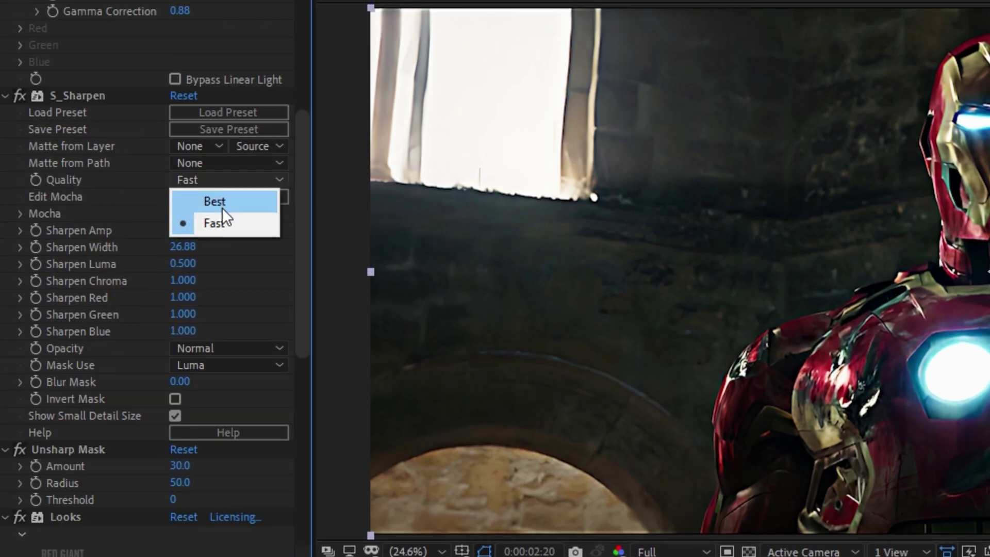
pyautogui.click(236, 200)
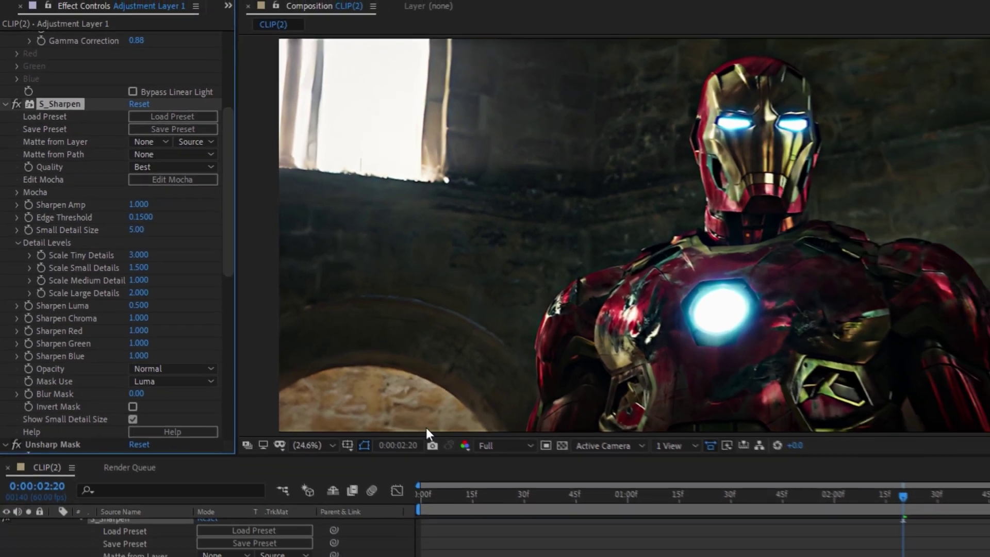
pyautogui.press('u')
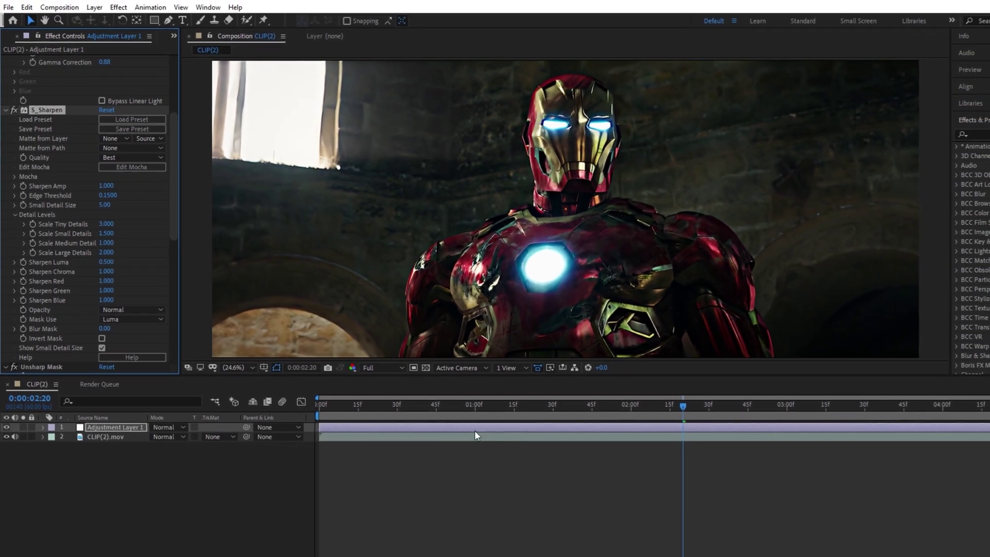
pyautogui.moveTo(550, 404); pyautogui.dragTo(607, 404)
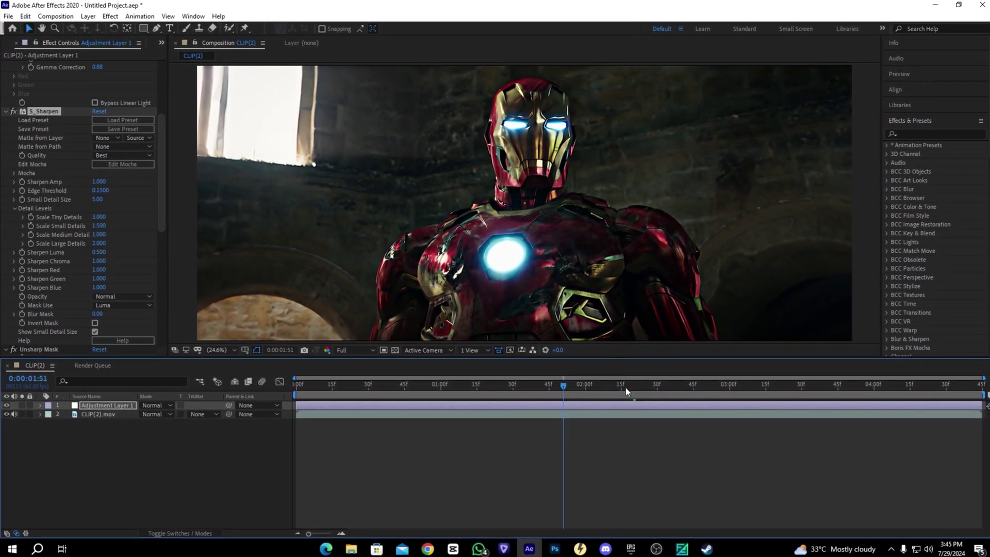
pyautogui.click(695, 389)
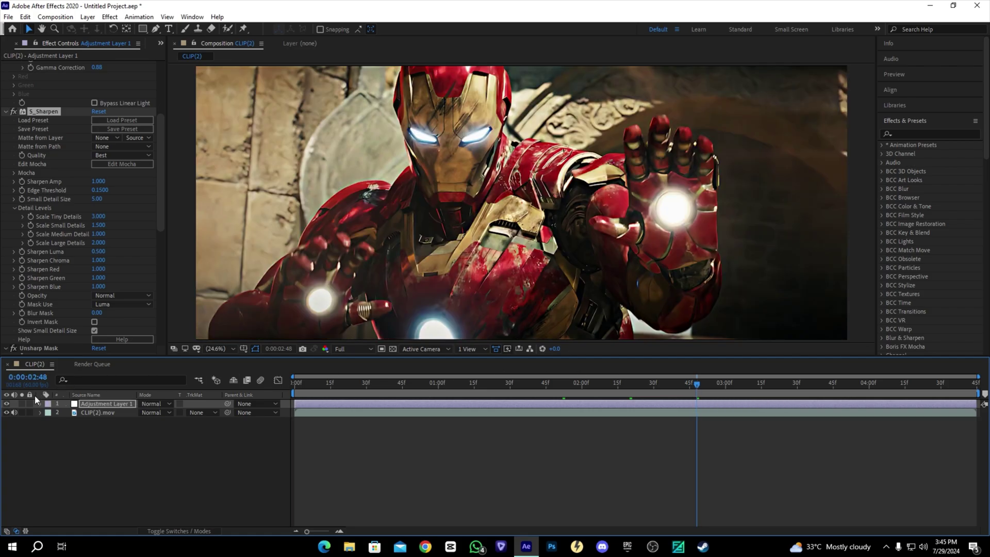
pyautogui.click(7, 404)
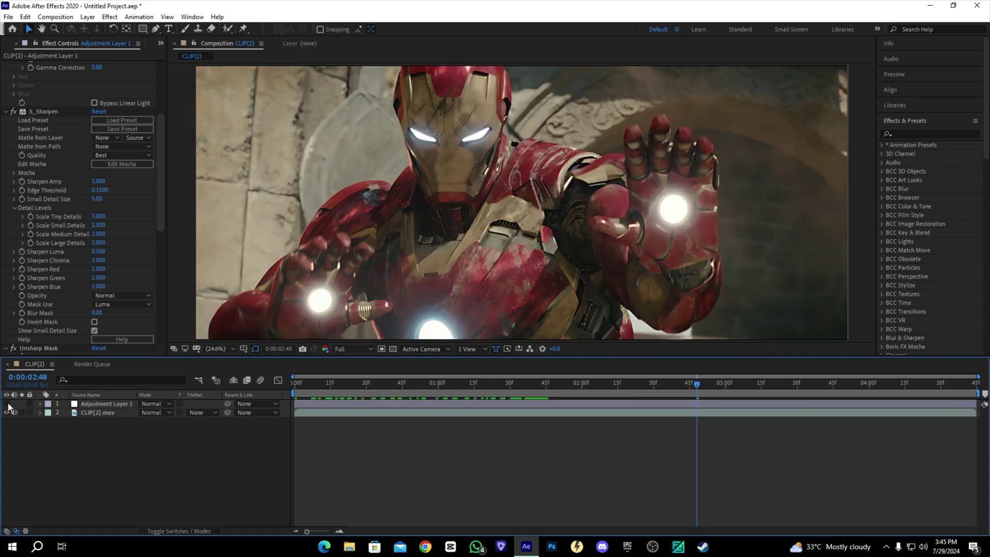
pyautogui.click(8, 404)
pyautogui.click(8, 405)
pyautogui.click(7, 405)
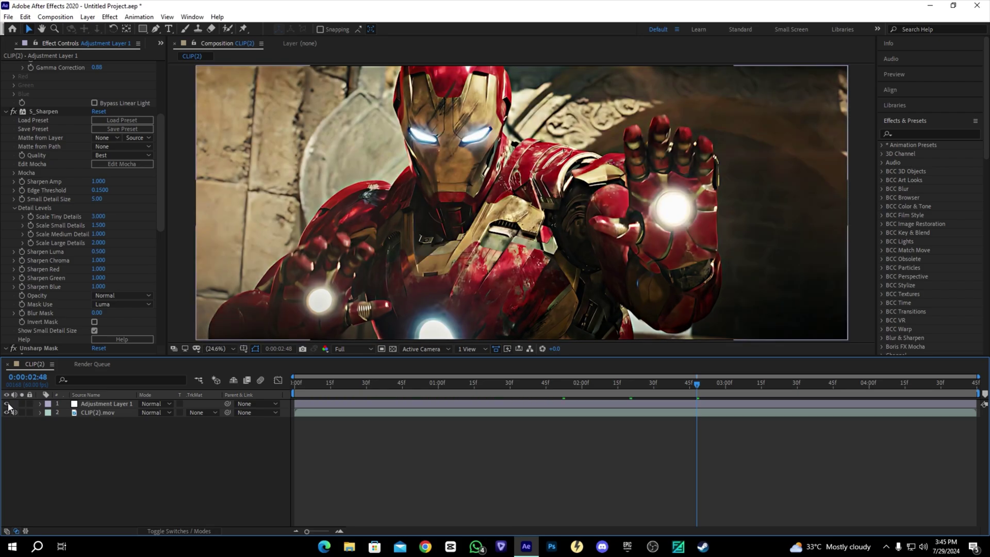